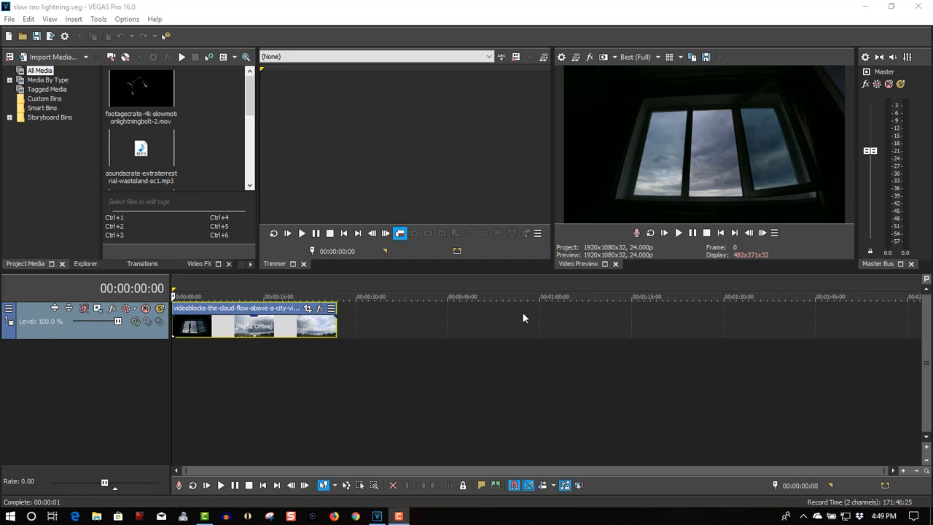
Play the cloud clip to about 12 seconds, pause, and save the frame as the JPEG snapshot Image30
click(678, 233)
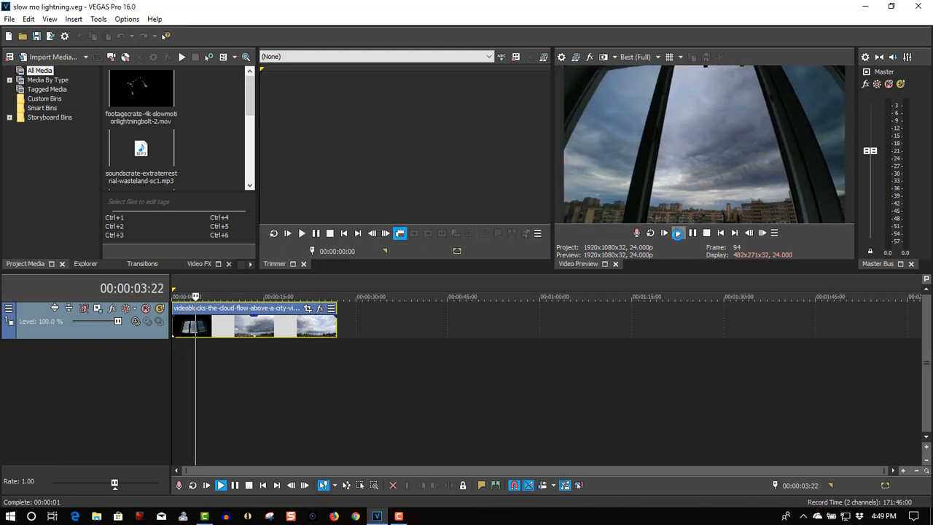
click(694, 235)
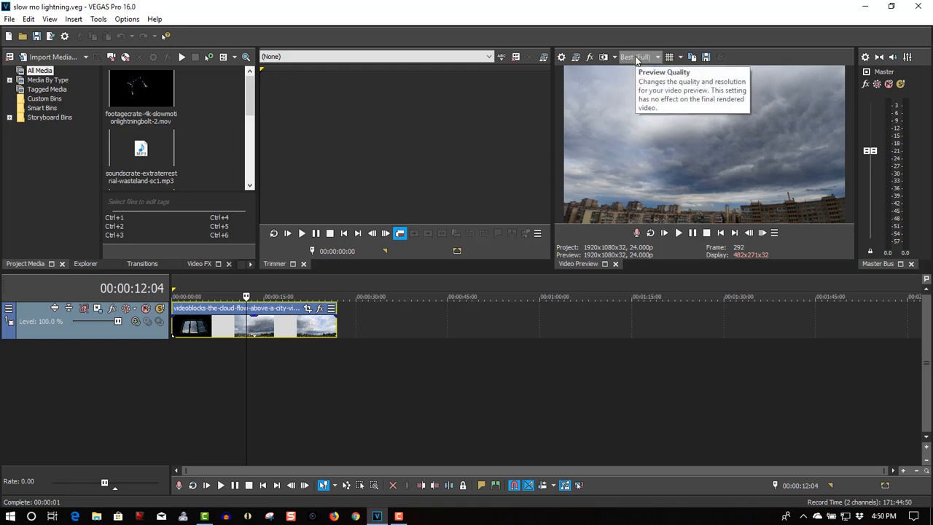
click(705, 59)
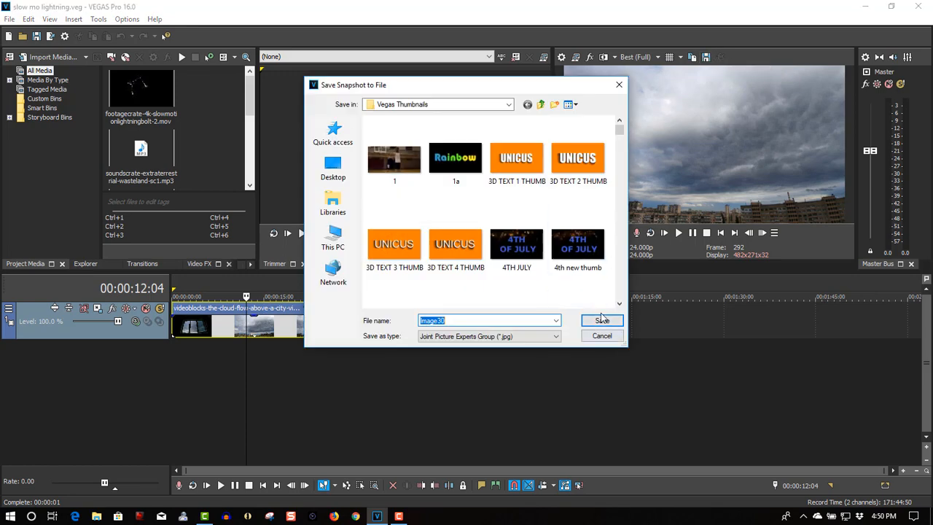
click(602, 322)
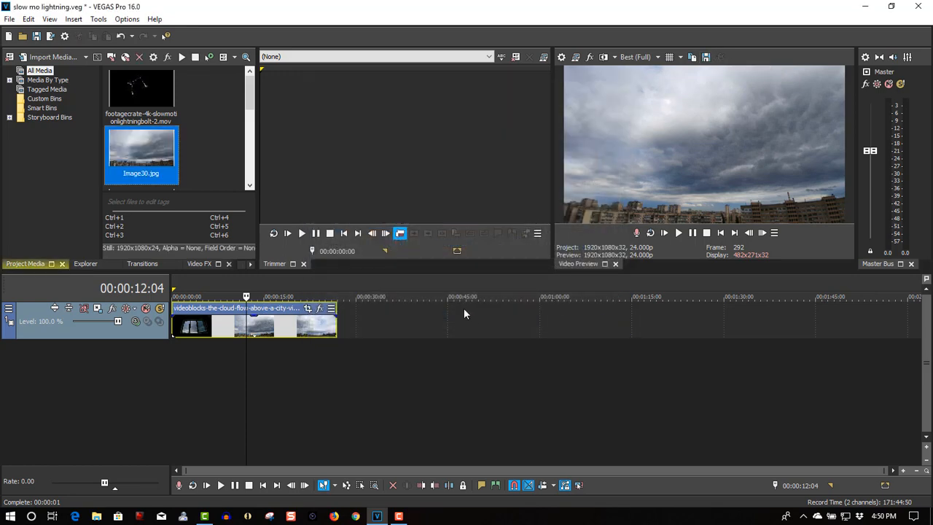
Split the cloud clip at 00:00:12:02 and move its second half about 13 seconds along the track to open a gap
click(245, 340)
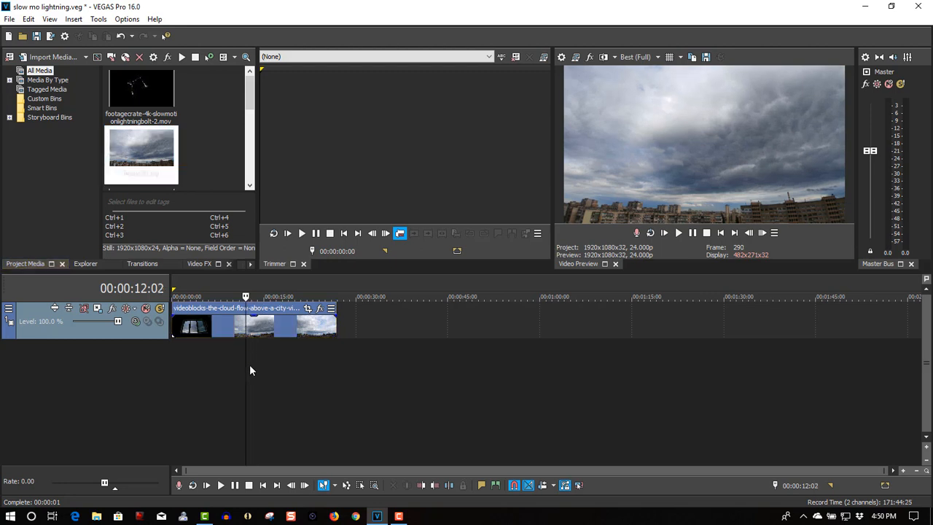
key(s)
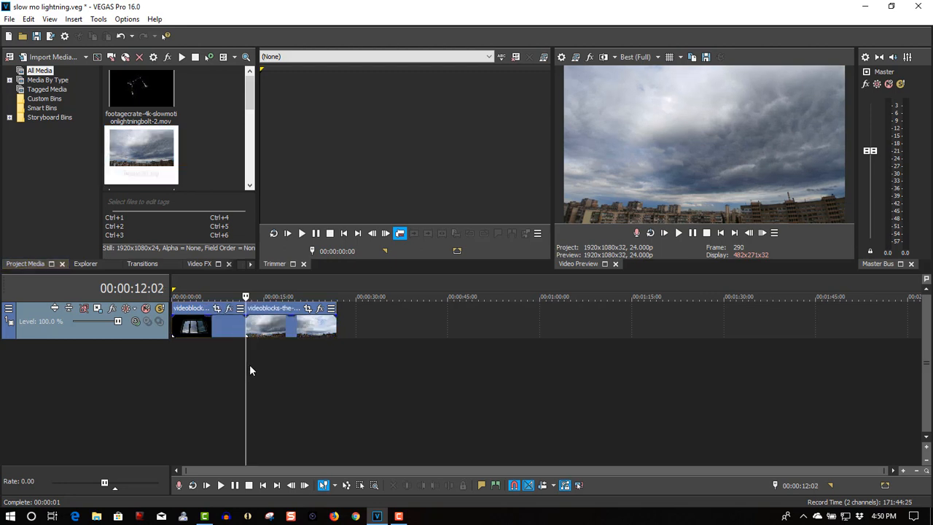
drag(275, 333, 356, 332)
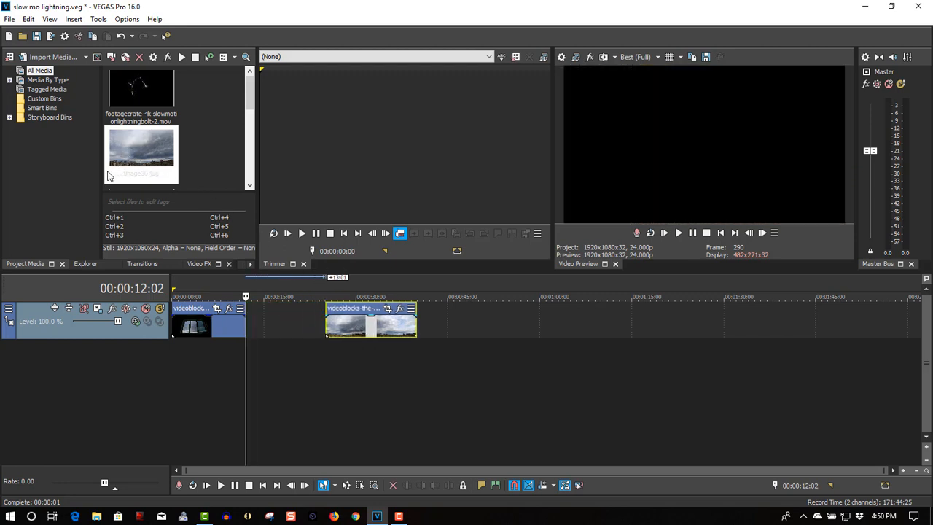
Place Image30.jpg directly after the first half of the clip and butt the second half against the image's end
drag(127, 179, 160, 135)
click(211, 135)
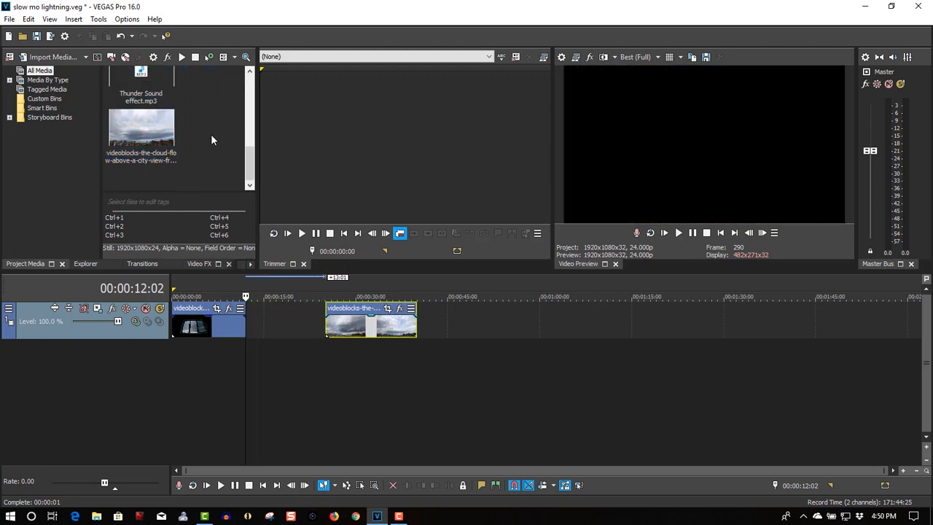
click(250, 145)
drag(250, 128, 253, 100)
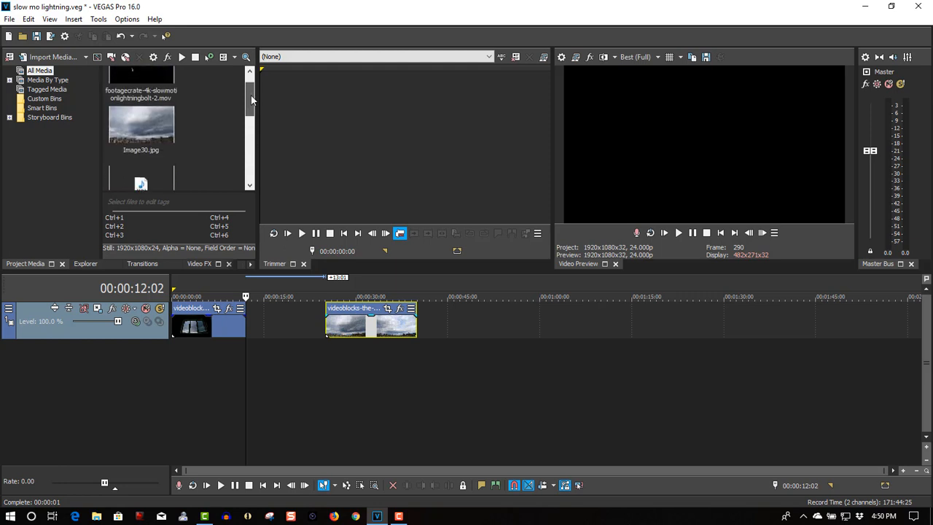
click(144, 121)
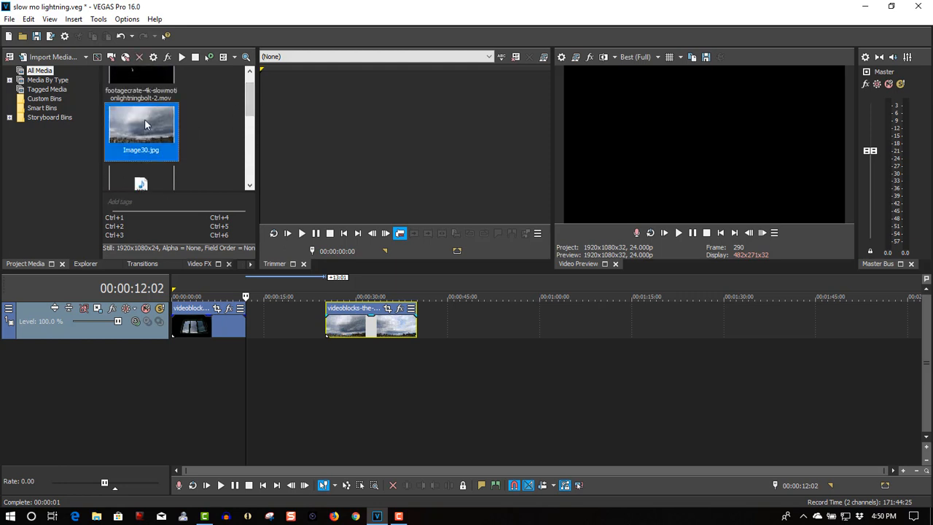
drag(143, 126, 259, 330)
drag(342, 325, 291, 336)
Insert a new empty video track above the cloud footage
click(394, 320)
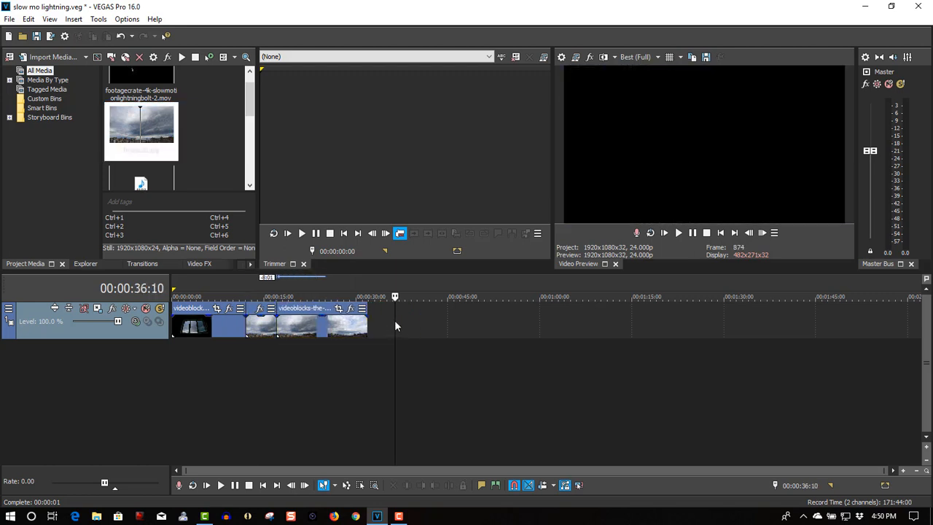
right_click(385, 325)
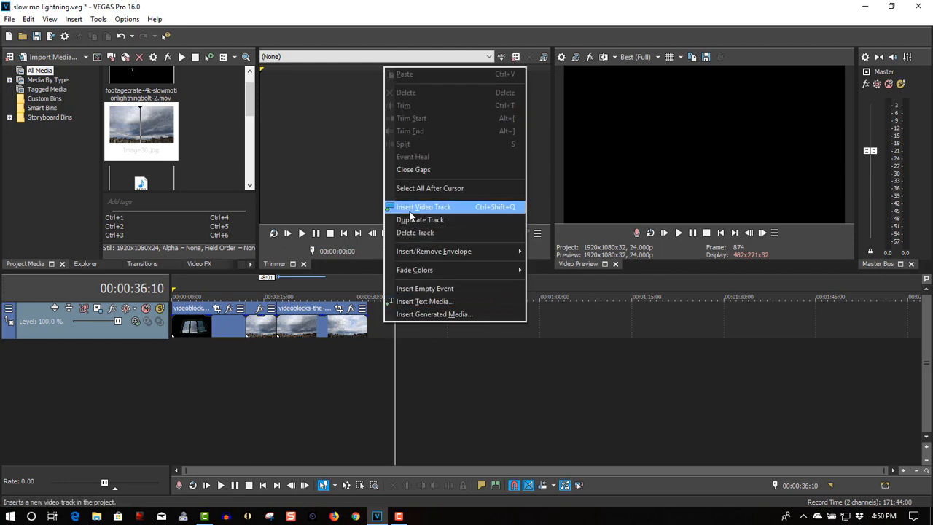
click(412, 207)
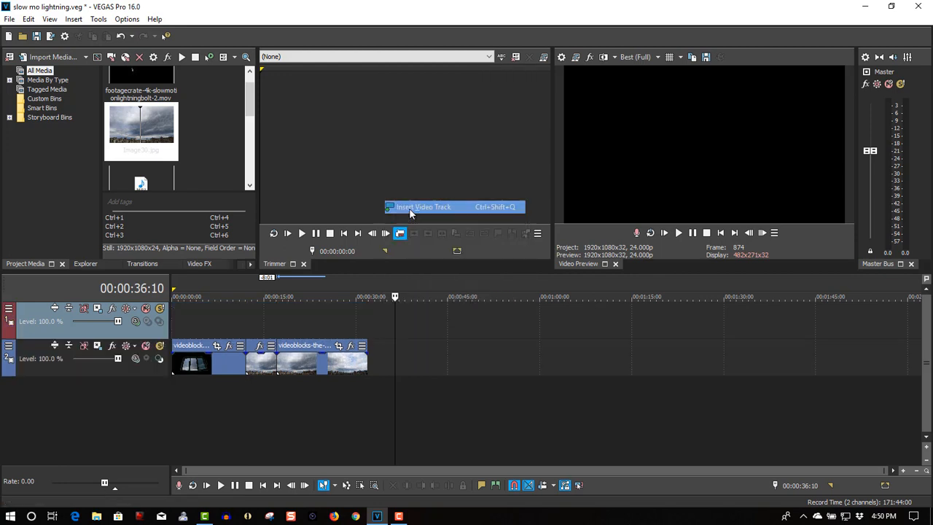
Place the footagecrate slow-motion lightning bolt clip on the upper track at 00:00:12:02, directly above the still image
click(245, 305)
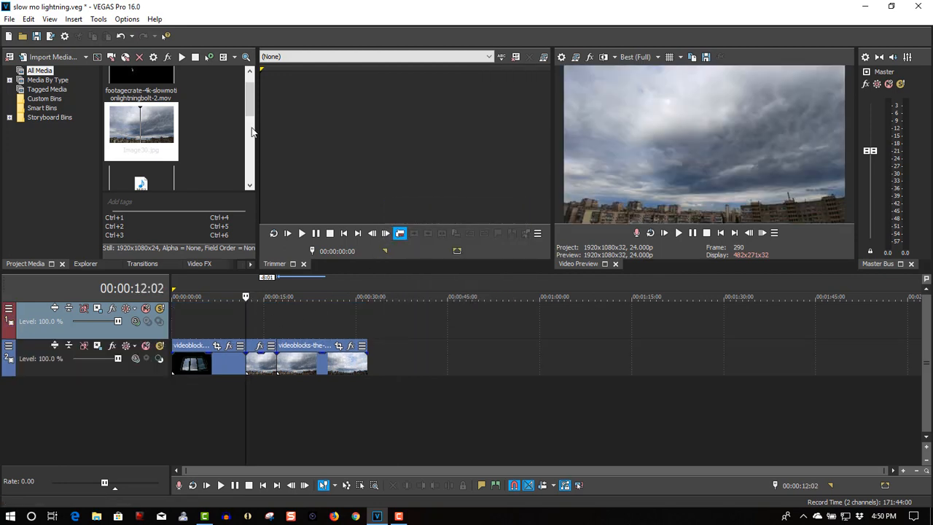
scroll(219, 84, up, 1)
click(142, 86)
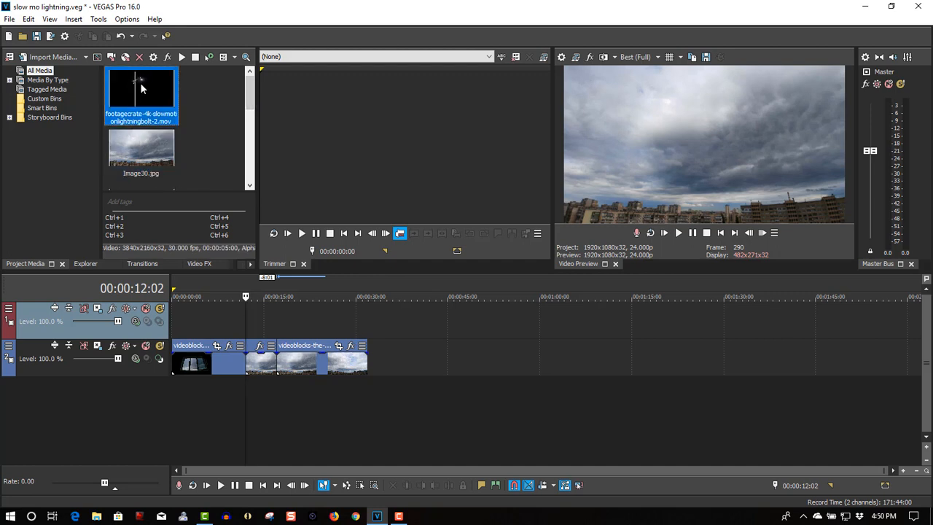
drag(145, 87, 215, 178)
drag(258, 305, 250, 327)
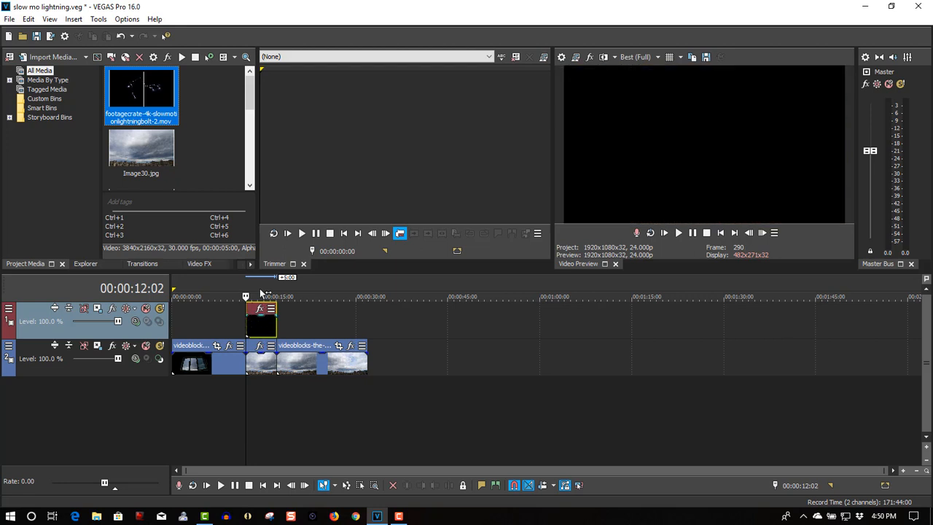
Preview the lightning at 00:00:14:09 and set the upper track's compositing mode to Screen
click(260, 292)
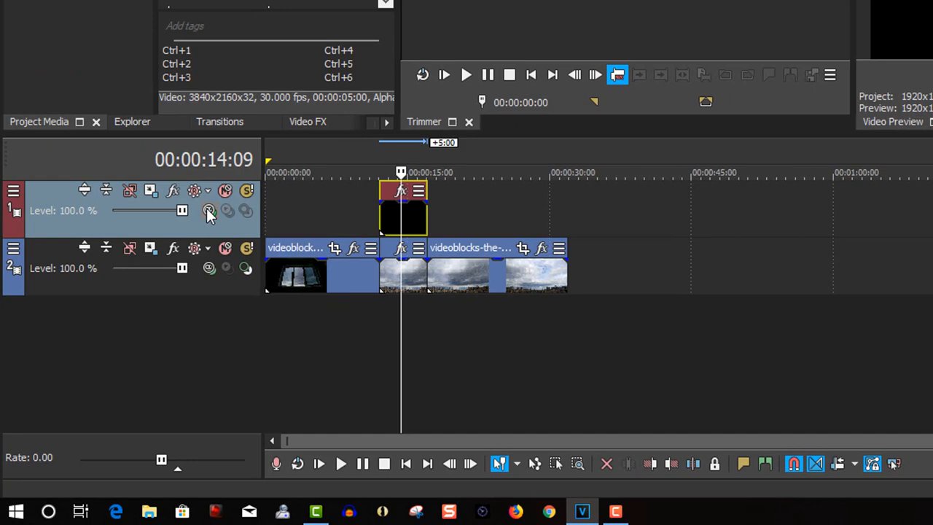
click(208, 210)
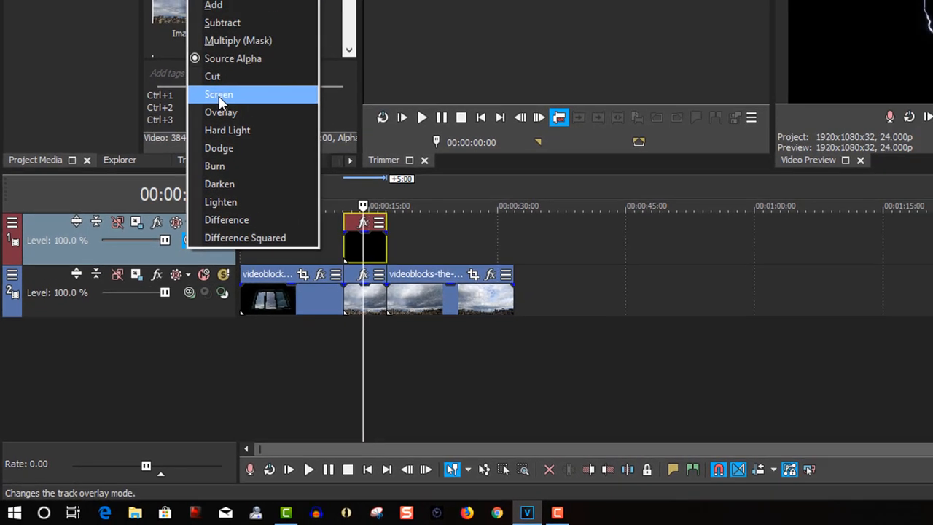
click(242, 49)
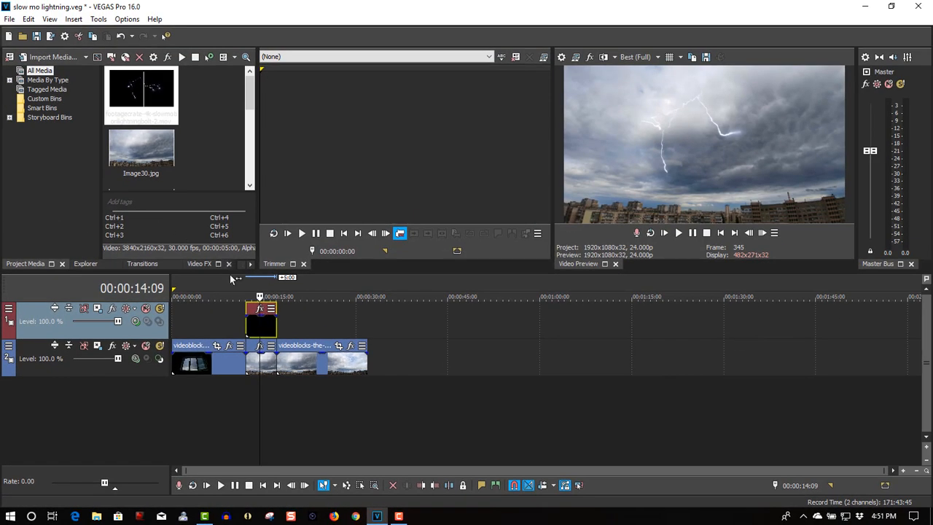
Add the Slow Mo Guys slow motion sound effect on a new audio track starting at 00:00:12:02
click(246, 290)
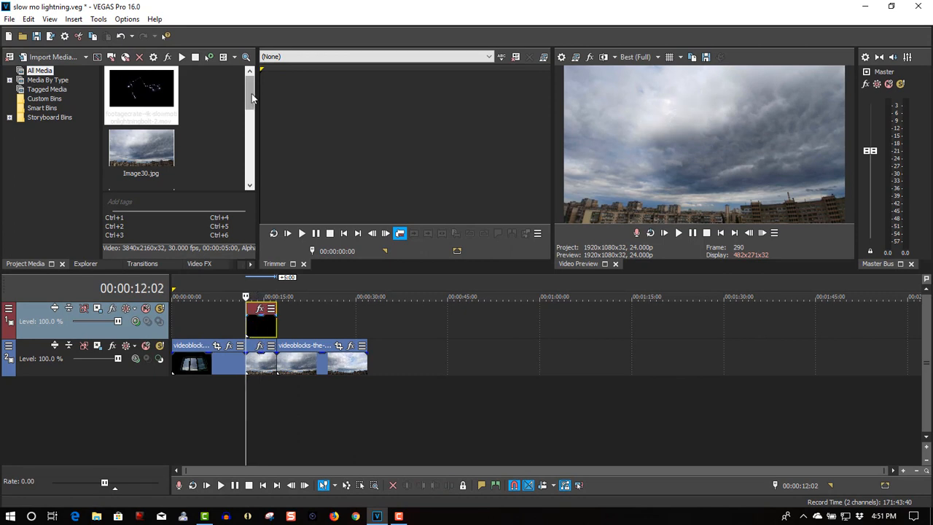
drag(251, 95, 249, 126)
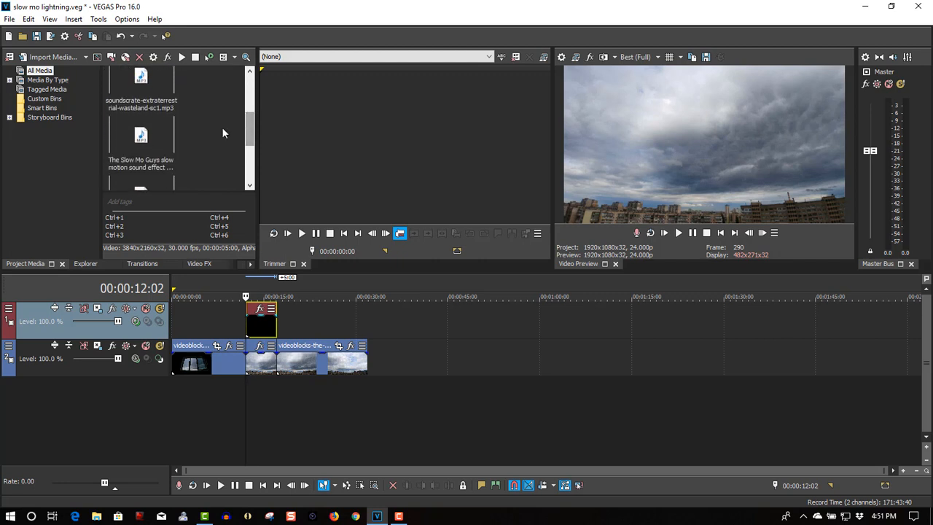
click(155, 135)
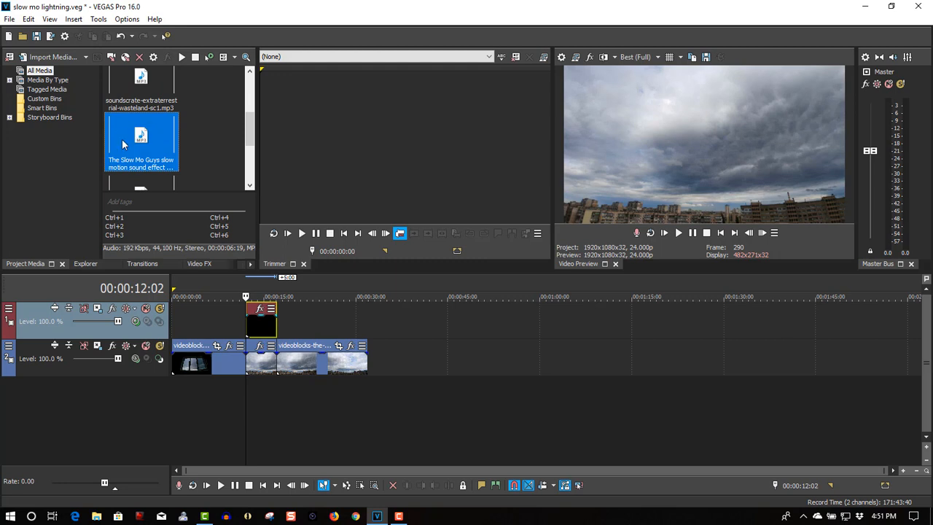
drag(122, 138, 251, 386)
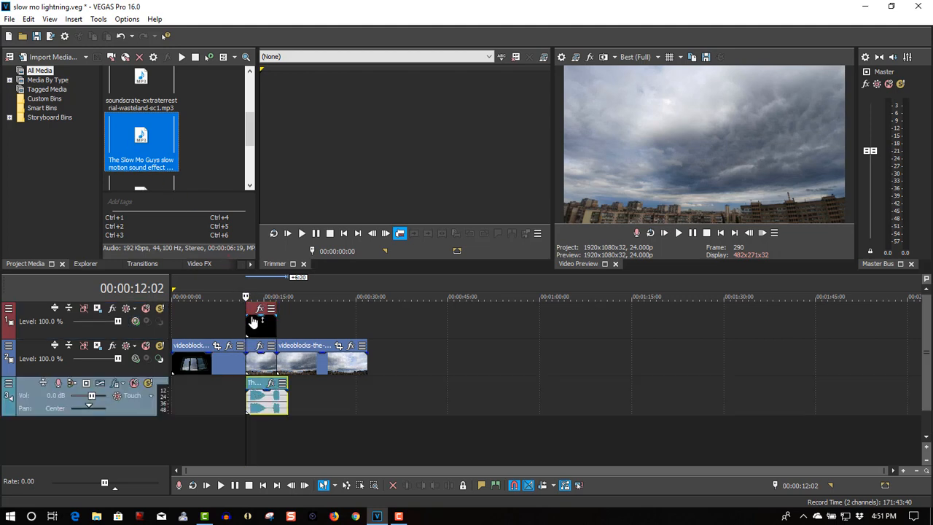
Align the slow motion sound's waveform start with the still image and time-stretch the clip to 93.6% so the sound ends with it
scroll(329, 417, up, 4)
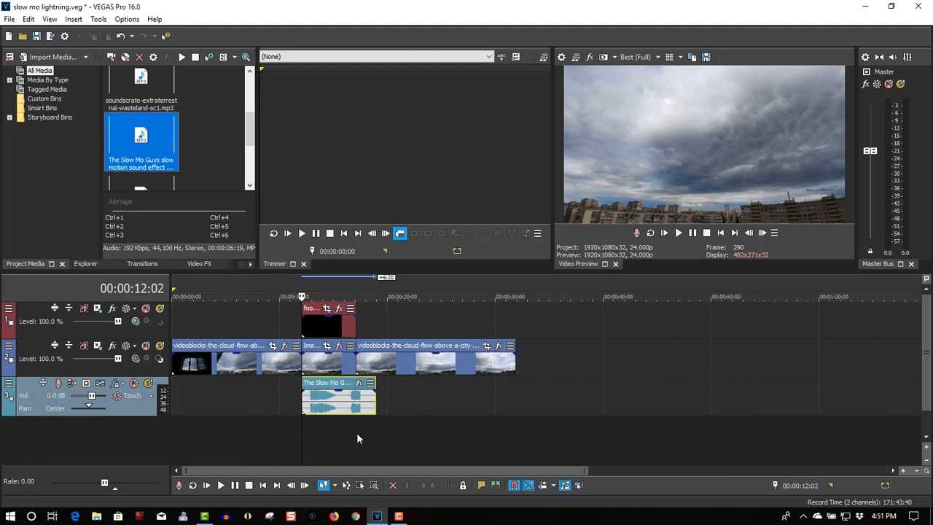
scroll(356, 438, up, 2)
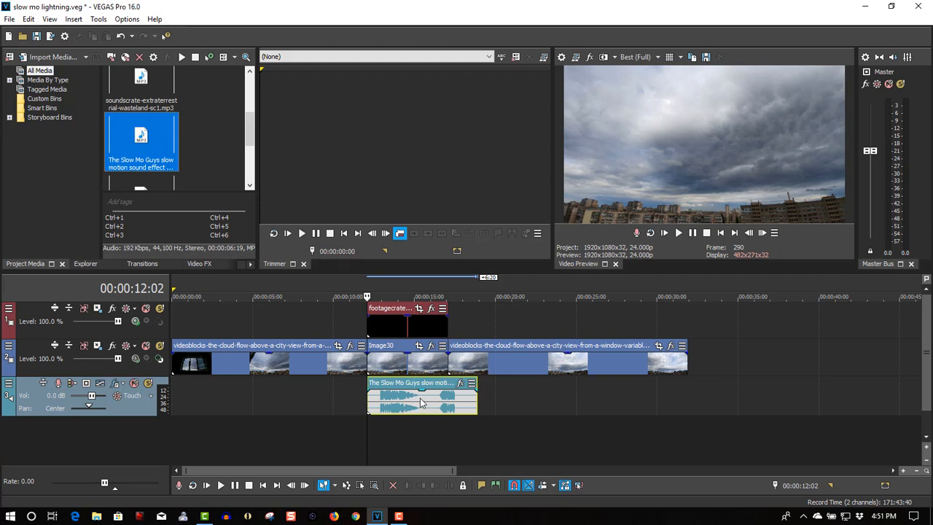
drag(420, 398, 407, 401)
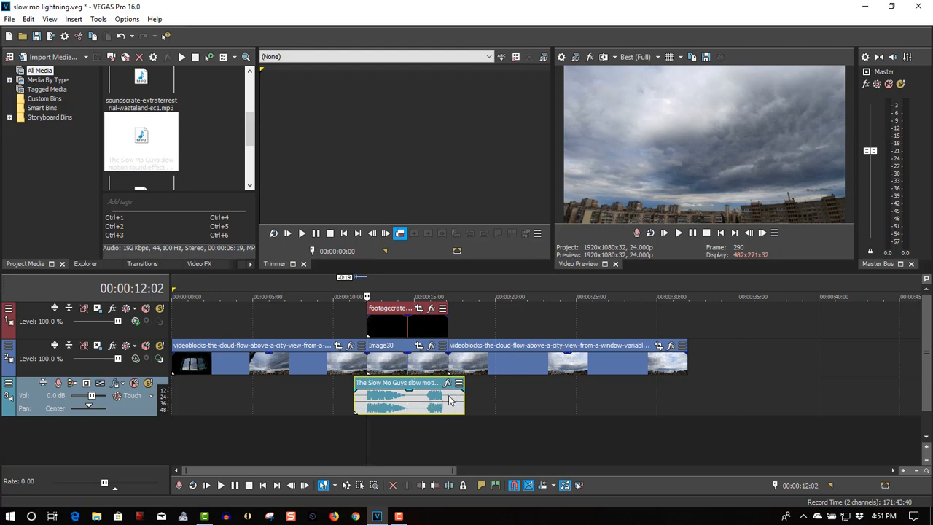
click(448, 295)
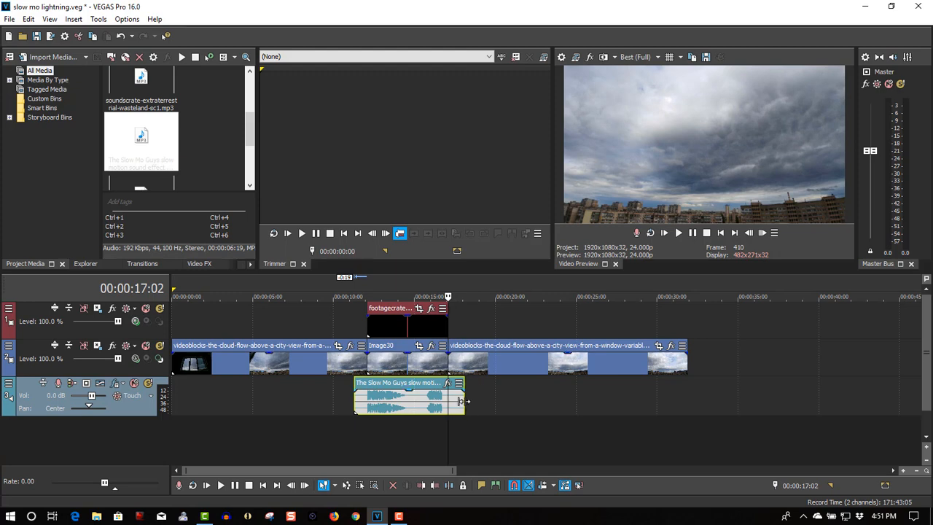
drag(461, 400, 469, 400)
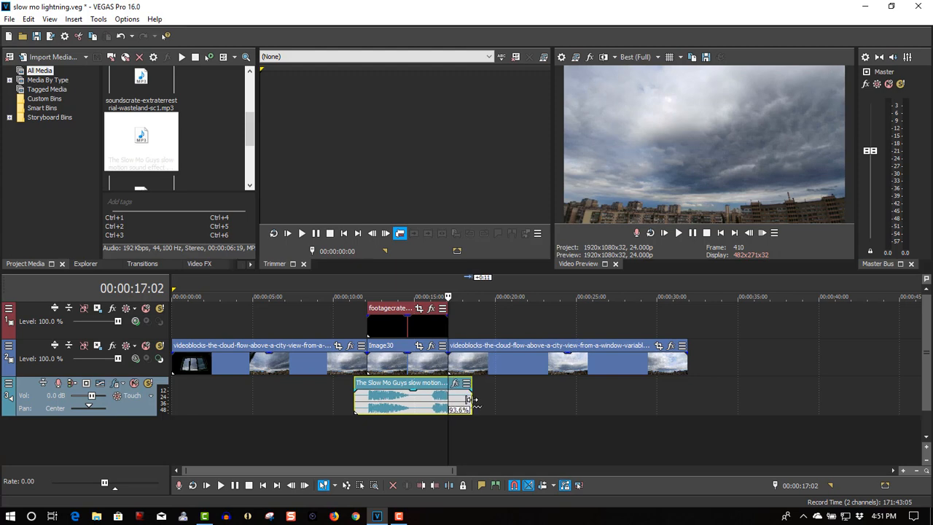
Play the lightning section from 00:00:10:21 to check the slow motion sound's timing
click(350, 279)
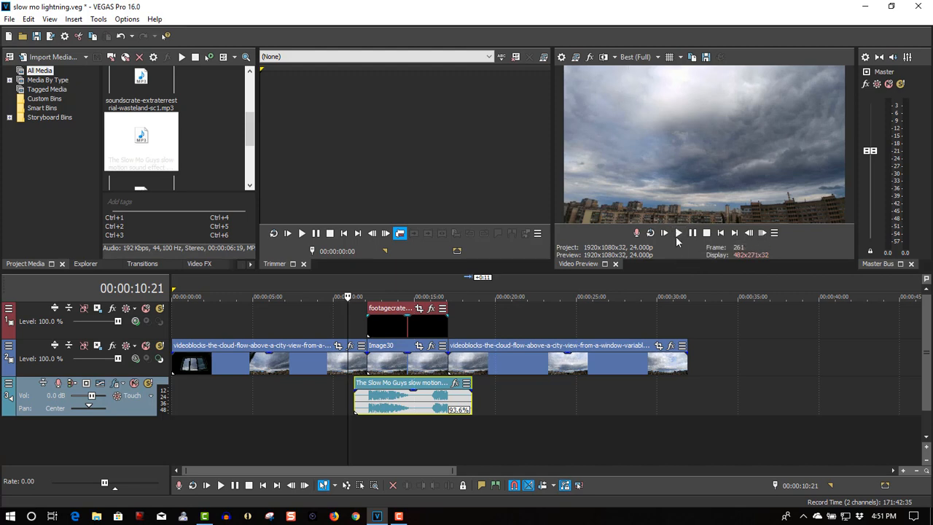
click(677, 234)
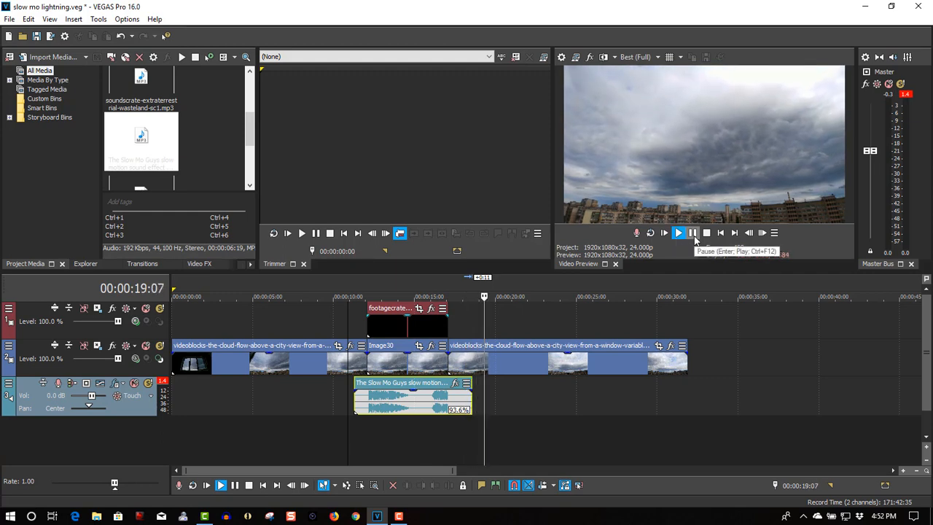
click(694, 234)
Add Thunder Sound effect.mp3 on a new audio track so its thunder starts at the still image's end, at 00:00:17:02
click(362, 286)
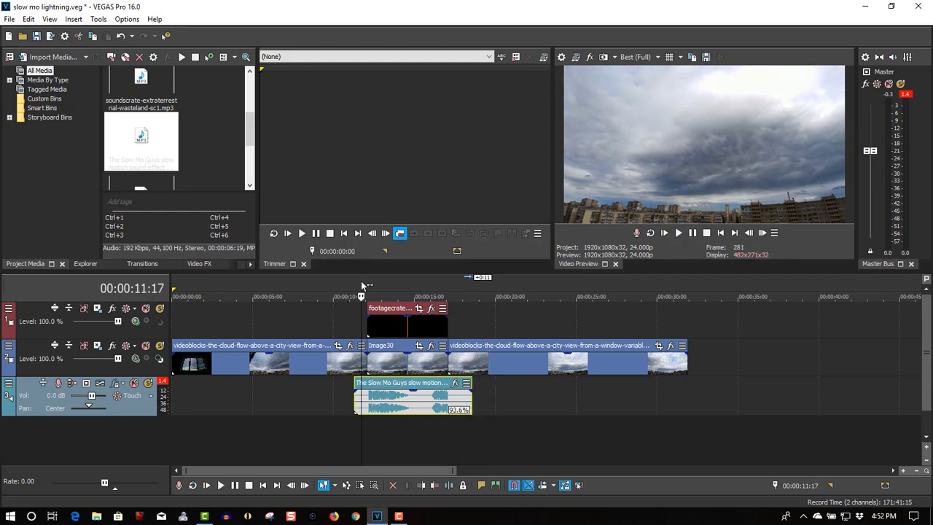
click(210, 137)
drag(250, 132, 250, 116)
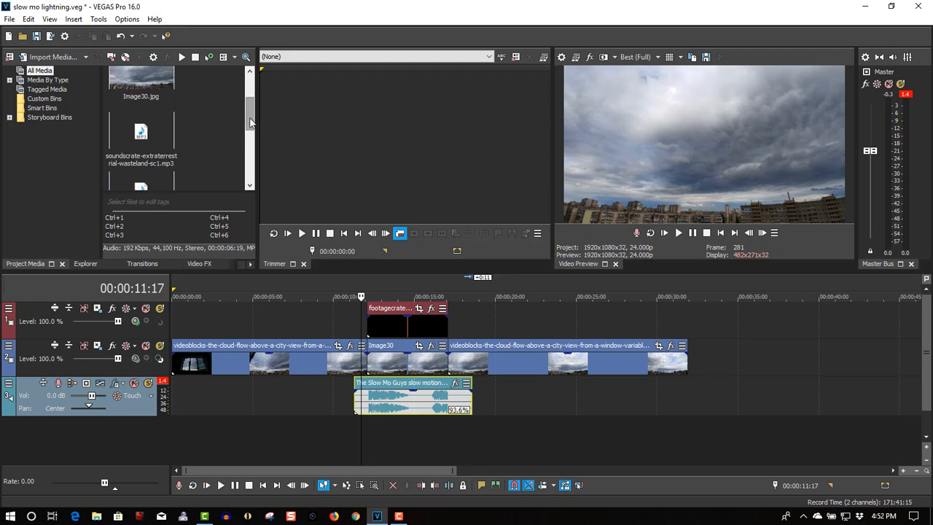
drag(250, 122, 250, 146)
click(116, 151)
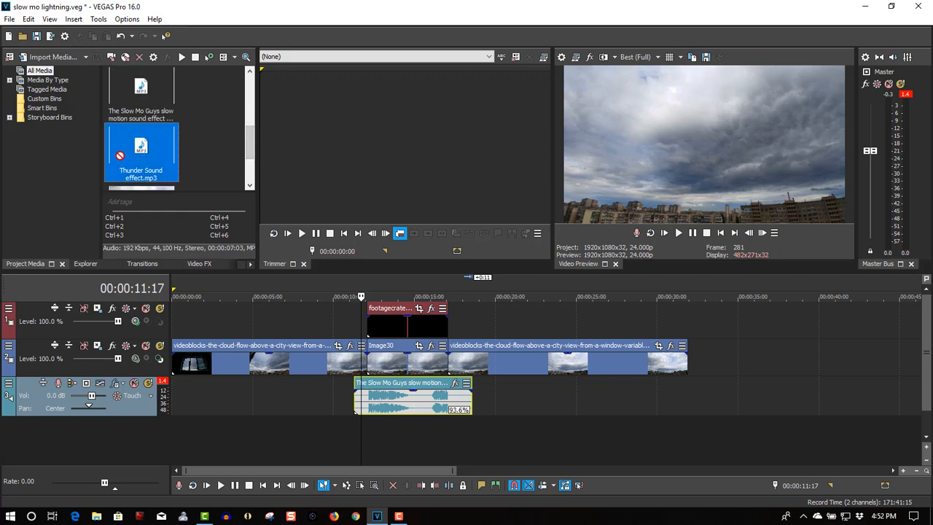
drag(120, 155, 446, 434)
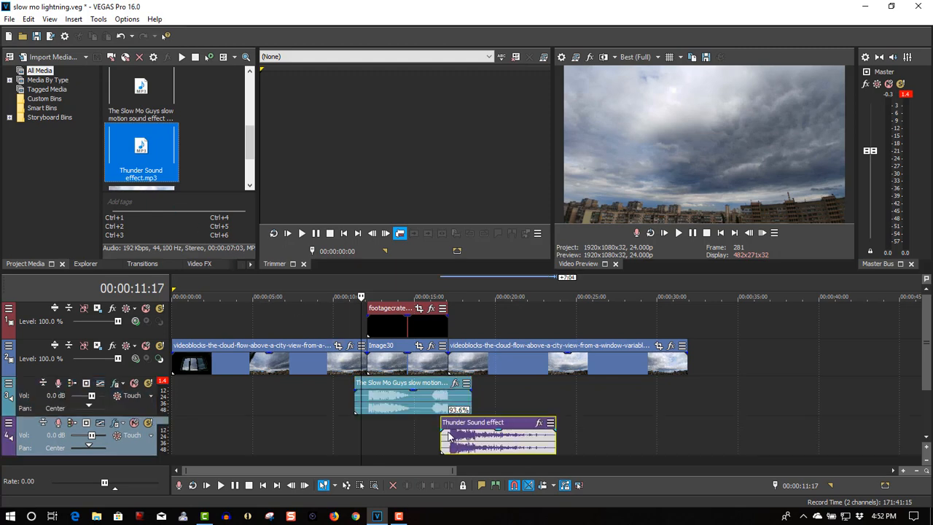
click(448, 289)
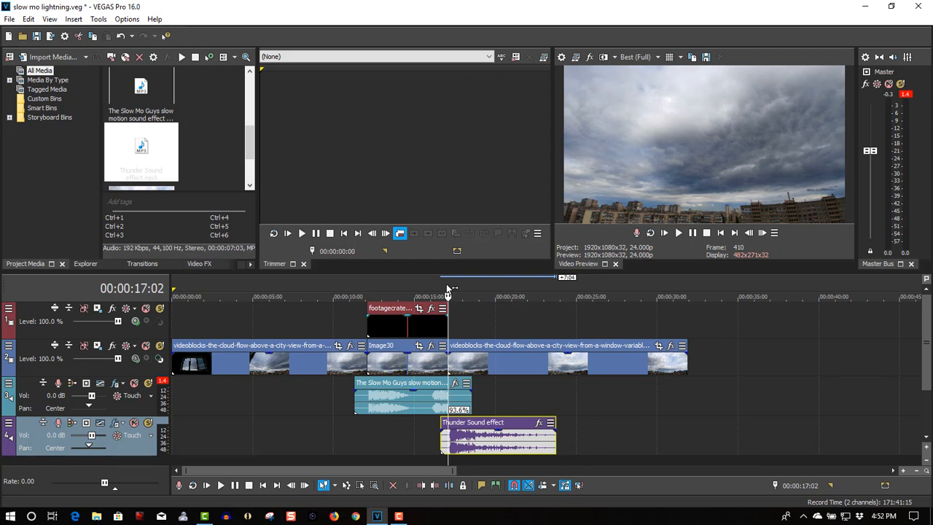
Shift the thunder sound clip slightly earlier and play the lightning section from 00:00:10:05 to check its timing
drag(482, 423, 480, 424)
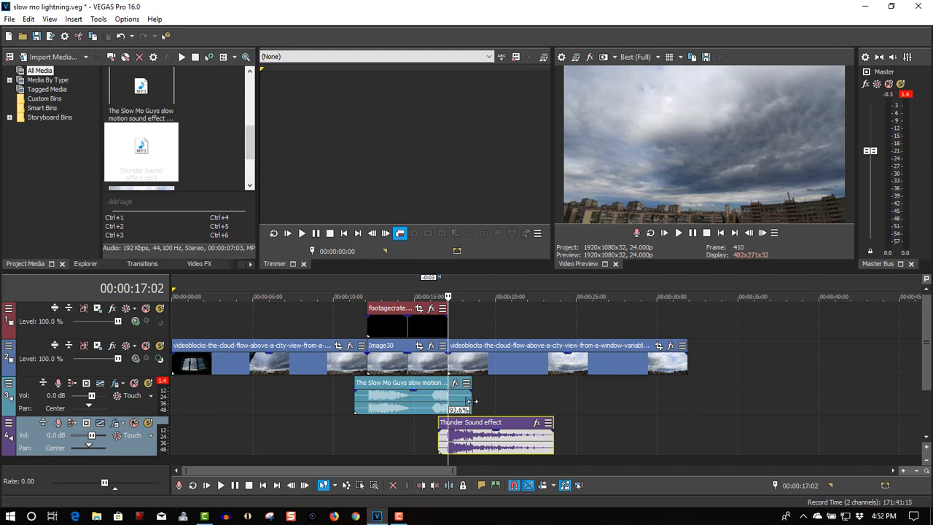
click(337, 286)
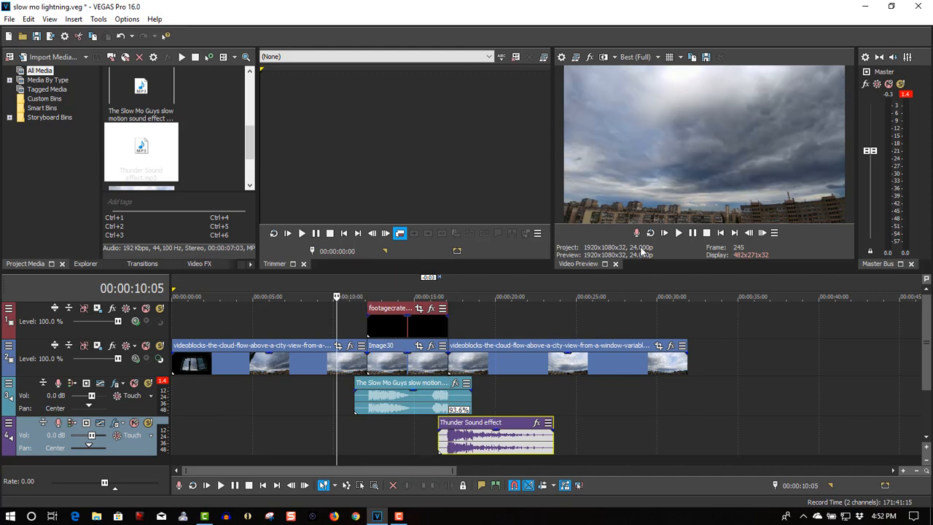
click(677, 234)
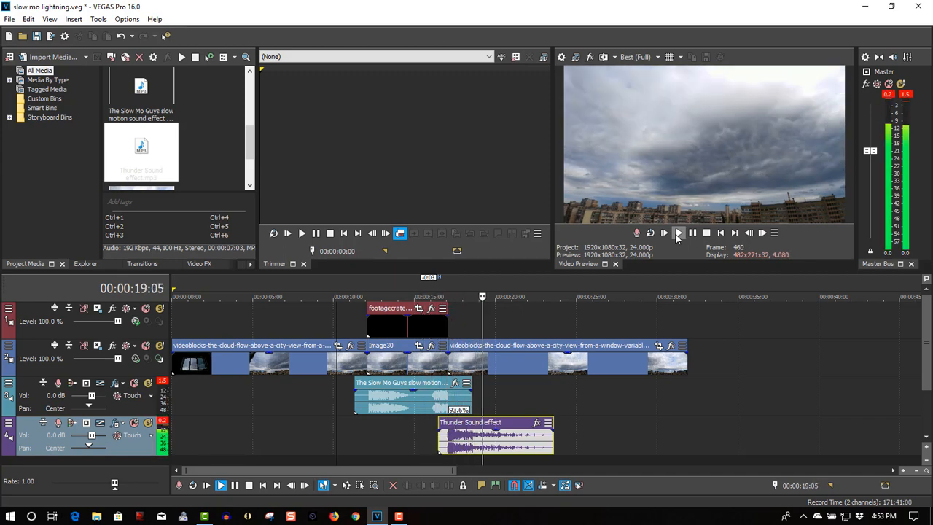
click(696, 235)
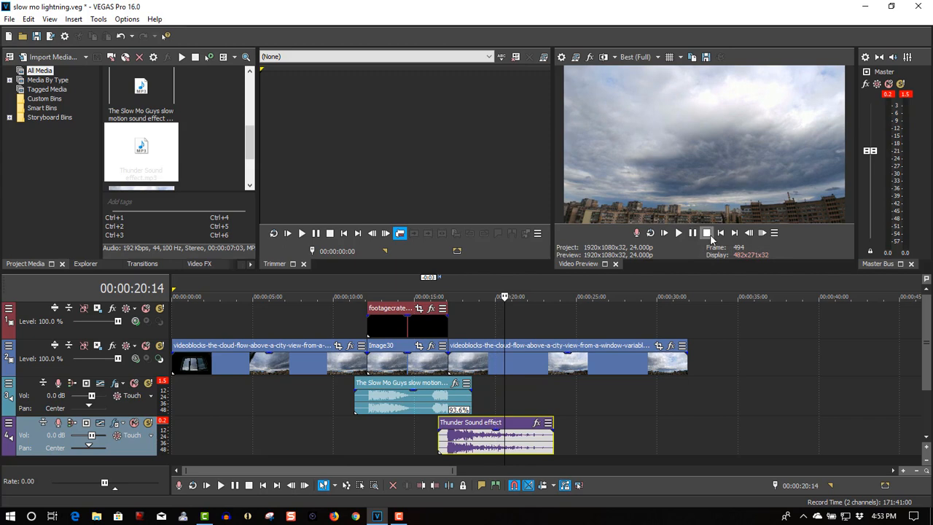
Add soundscrate-extraterrestrial-wasteland-sc1.mp3 on a new audio track below the thunder sound, starting at the beginning of the timeline
scroll(932, 315, down, 1)
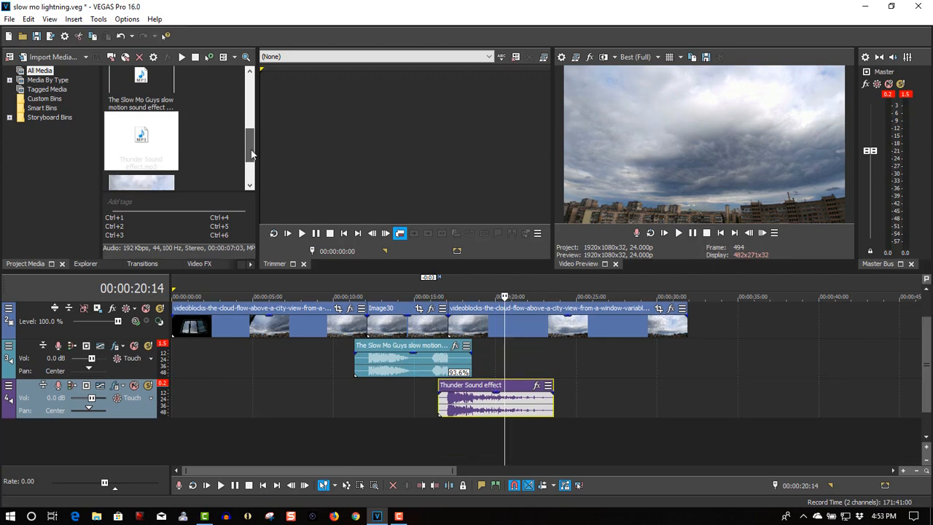
drag(251, 150, 253, 120)
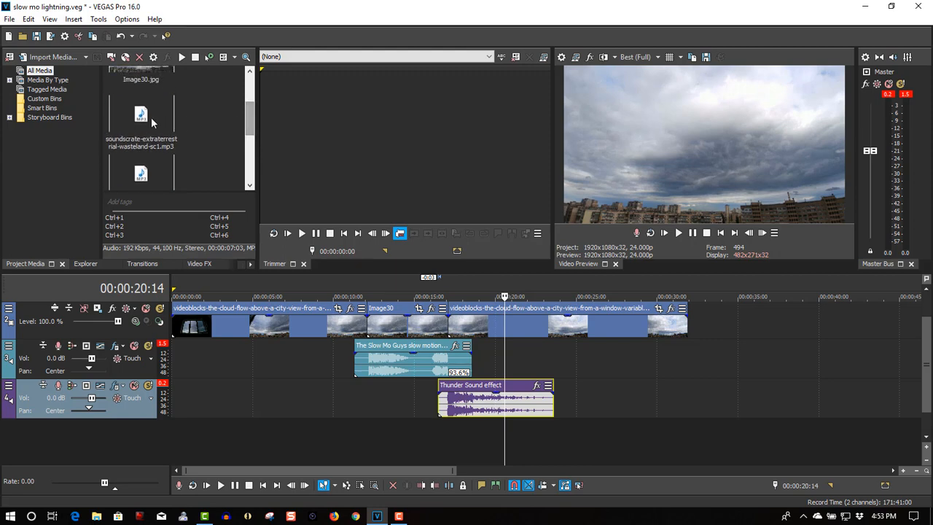
click(151, 116)
drag(126, 115, 175, 449)
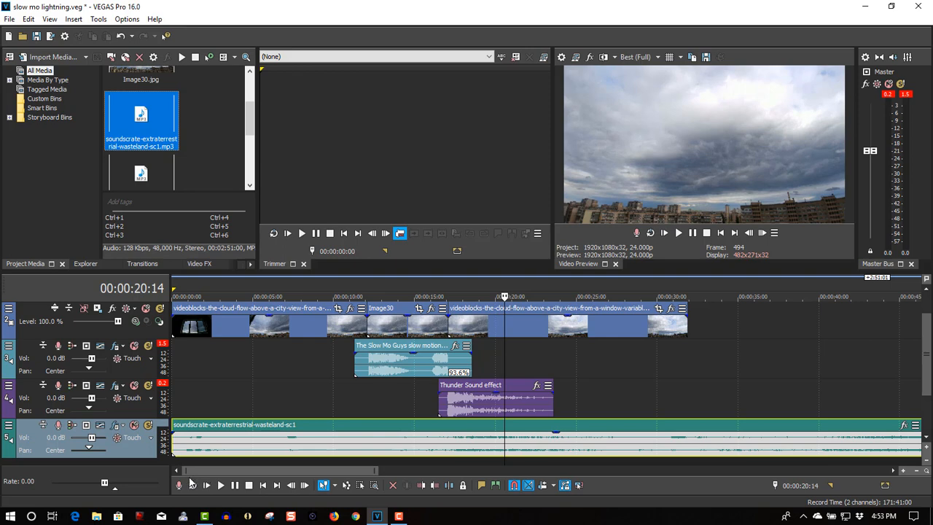
Split the extraterrestrial-wasteland audio at the end of the cloud footage, at 00:00:31:22, and delete the excess part
click(229, 428)
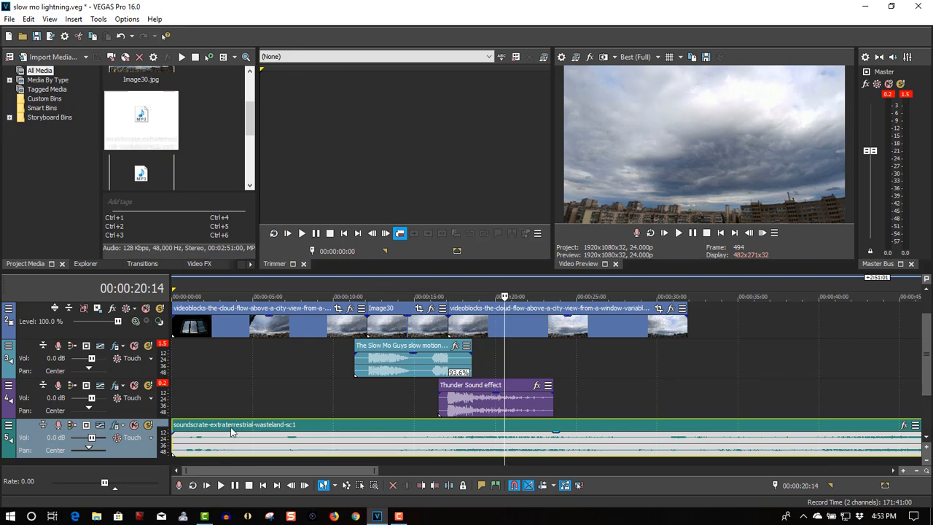
click(689, 428)
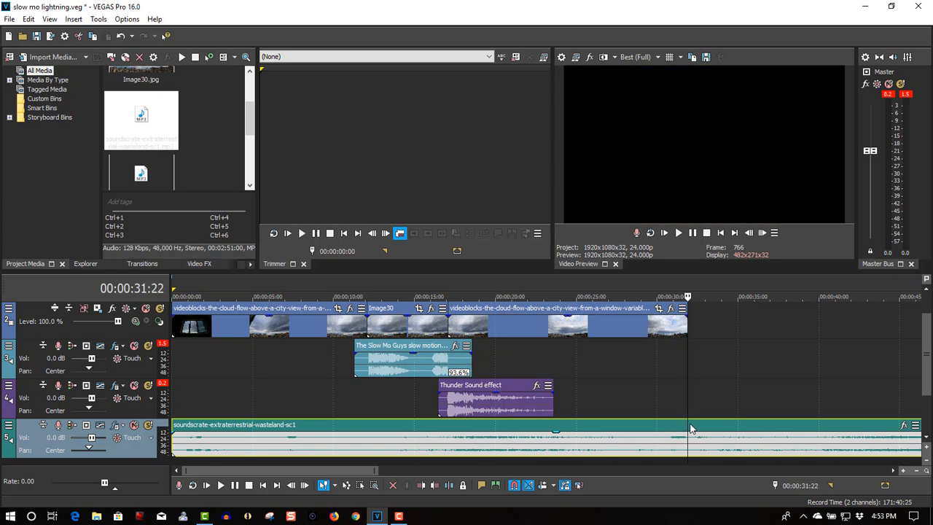
key(s)
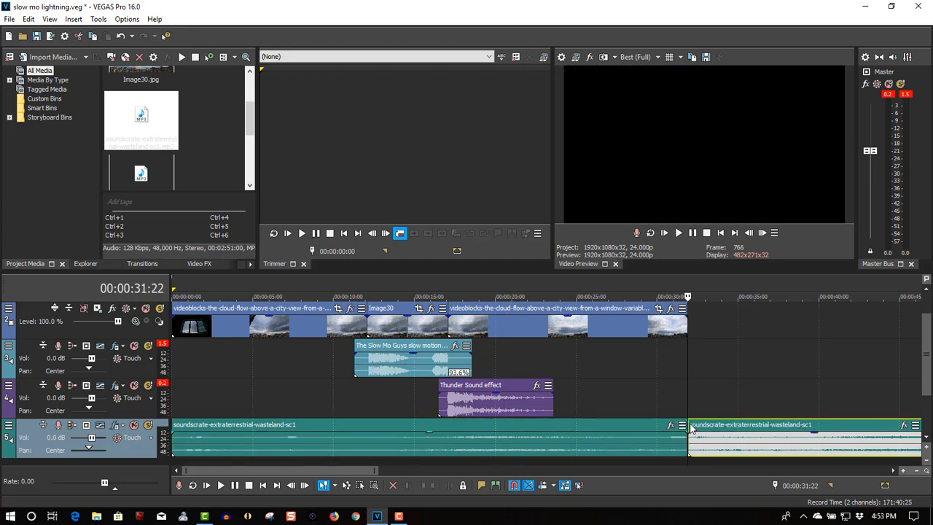
click(735, 430)
key(Delete)
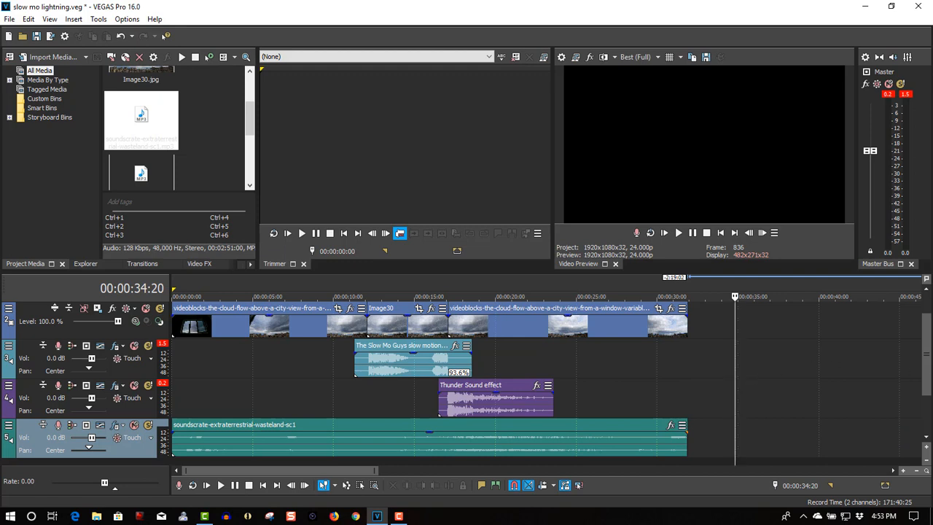
Play the lightning section from 00:00:09:21 to check the mix of background audio, slow motion and thunder sounds
scroll(930, 371, up, 1)
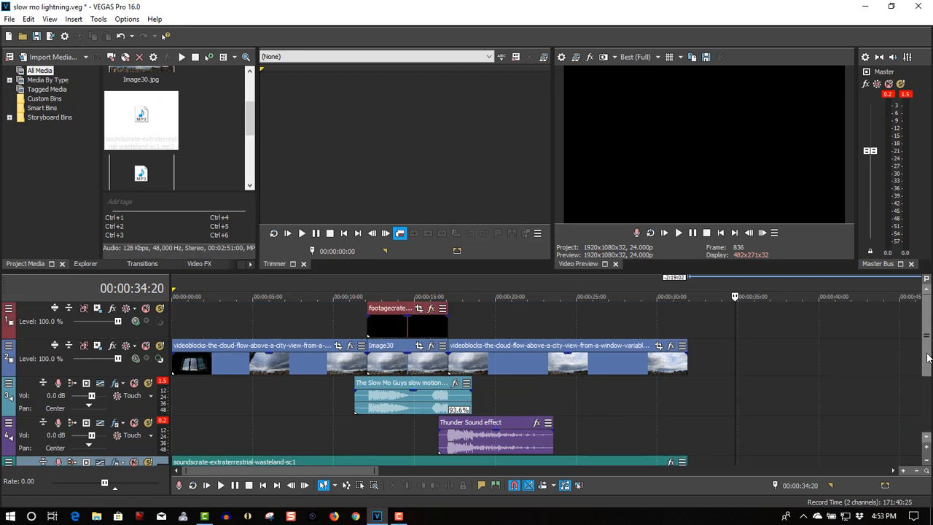
click(332, 292)
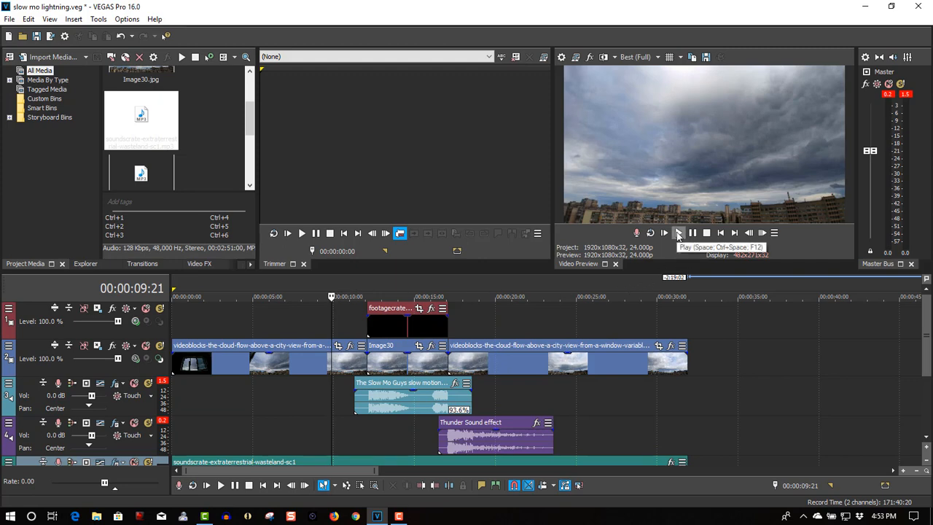
click(679, 233)
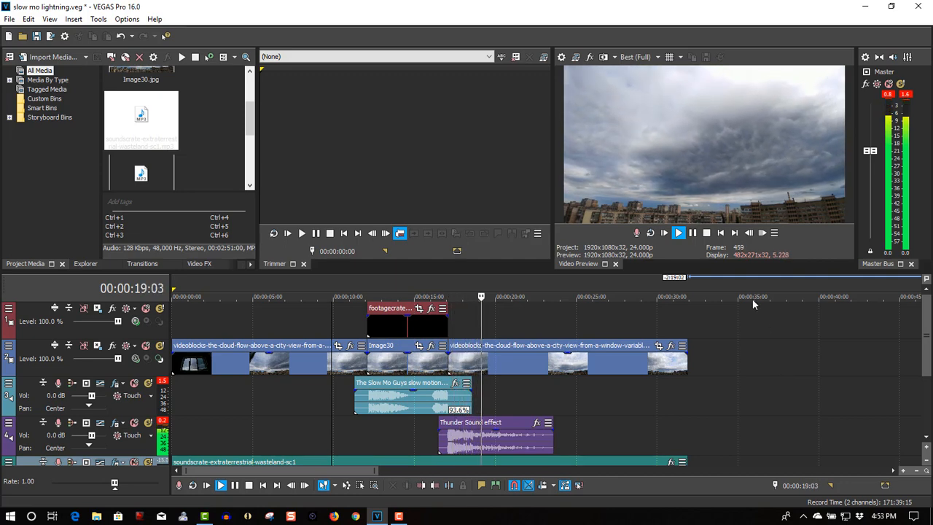
click(694, 233)
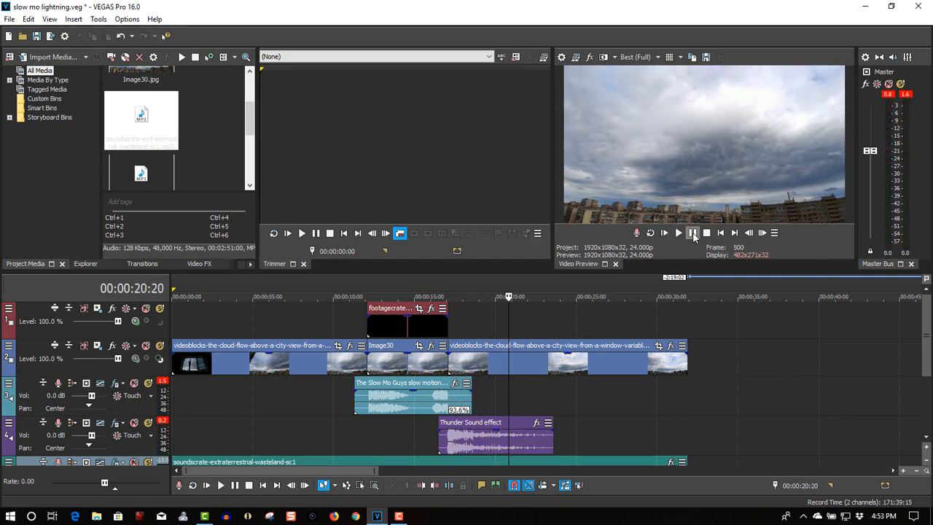